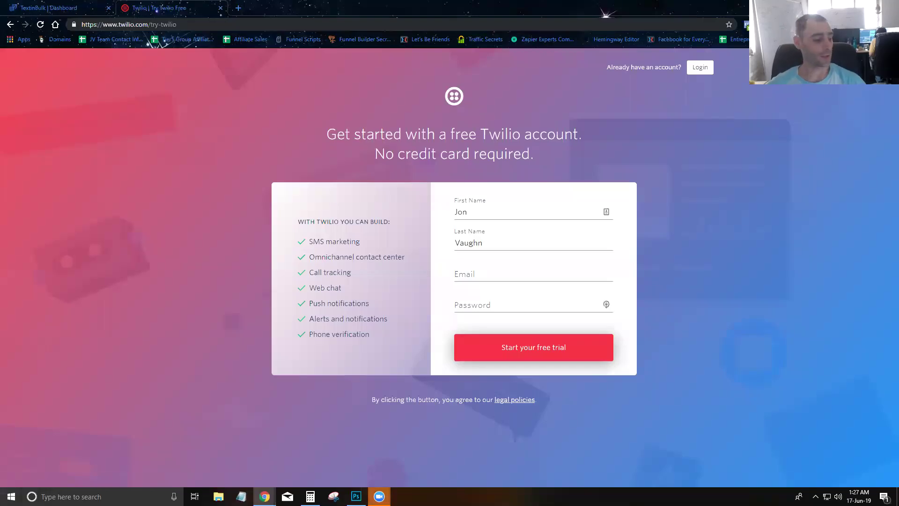
# Step: Fill in the name and account email on Twilio's free-trial sign-up form
pyautogui.click(482, 211)
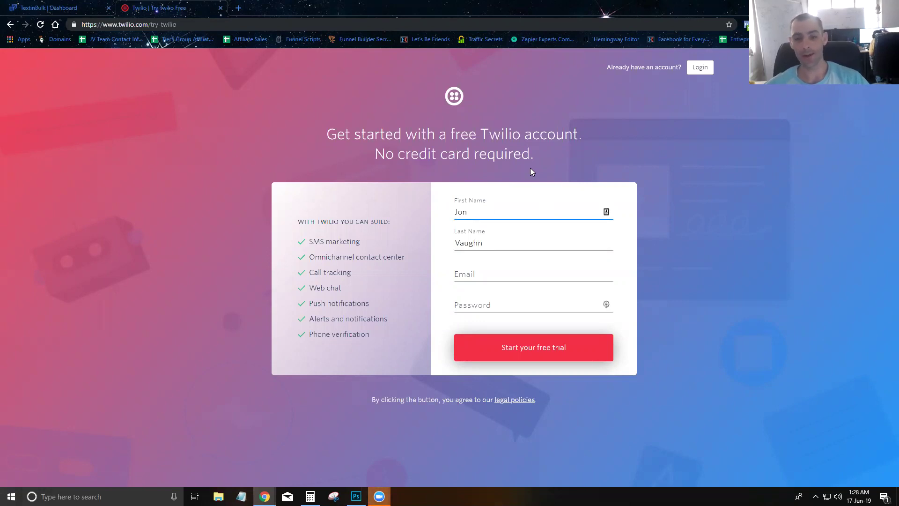
pyautogui.click(383, 200)
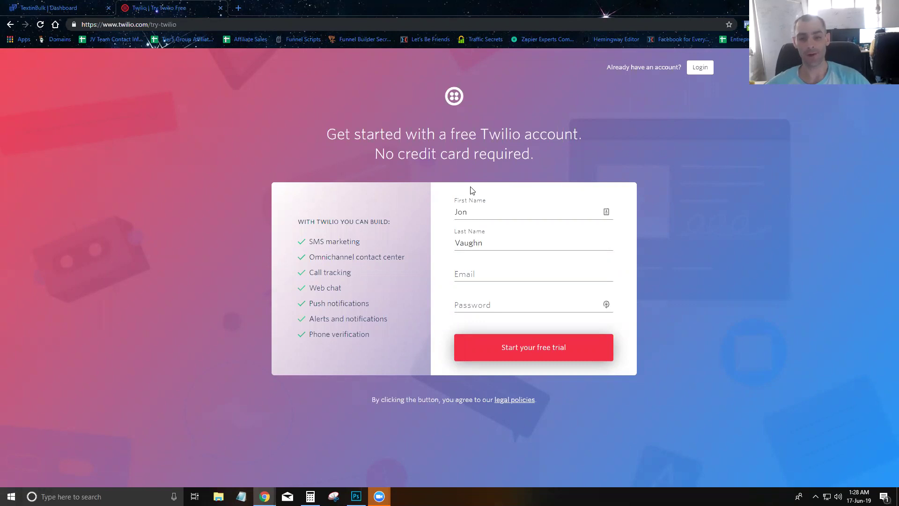
pyautogui.click(484, 272)
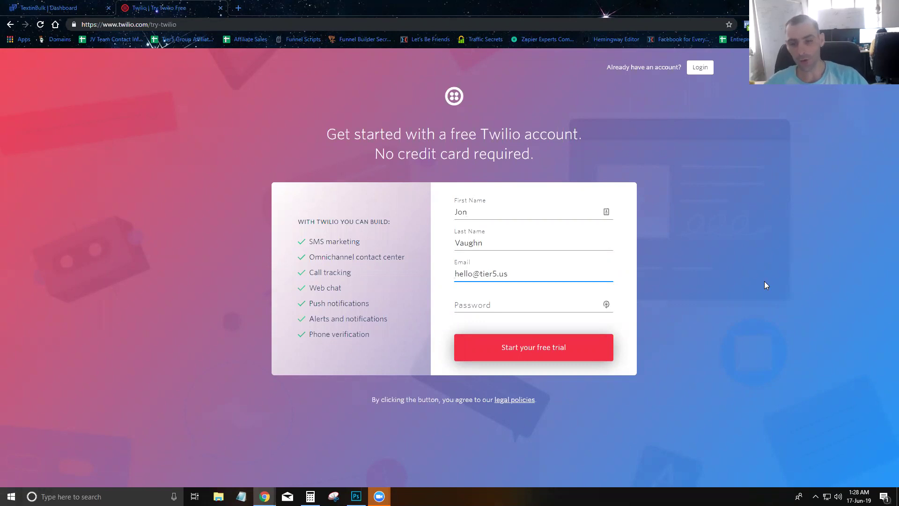
# Step: Enter the account password, retyping it to reach the 14-character minimum
pyautogui.click(531, 305)
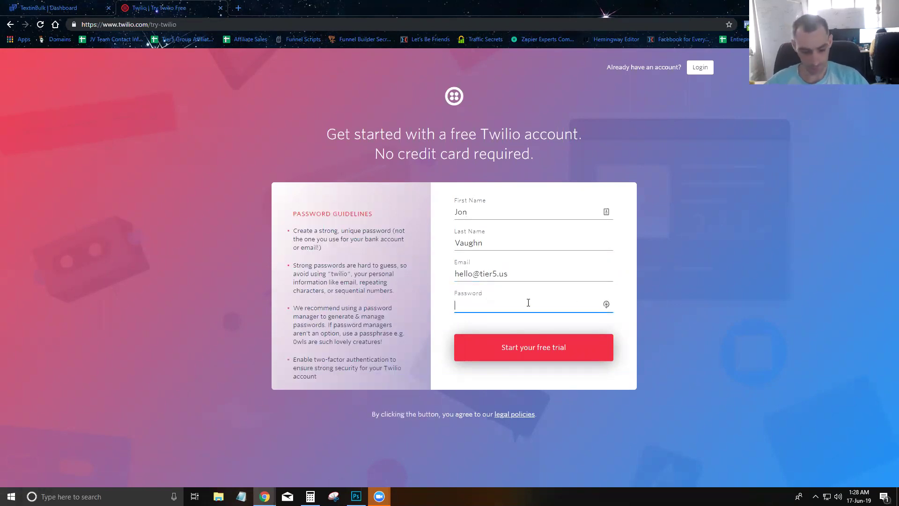
pyautogui.write('••')
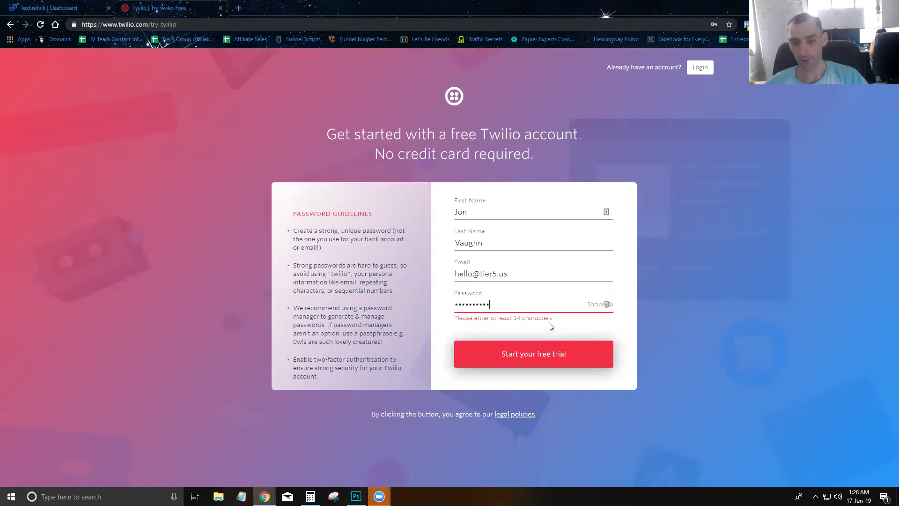
pyautogui.click(551, 326)
pyautogui.click(533, 305)
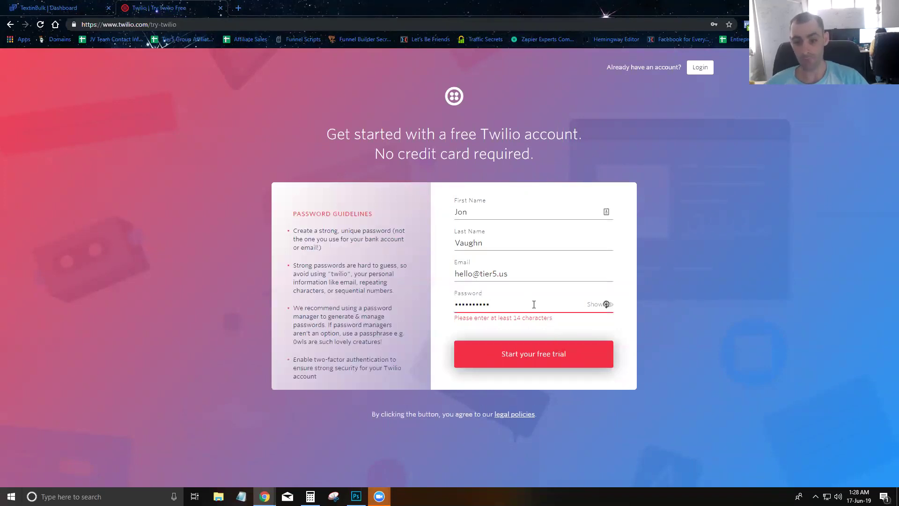
pyautogui.hotkey('ctrl', 'a')
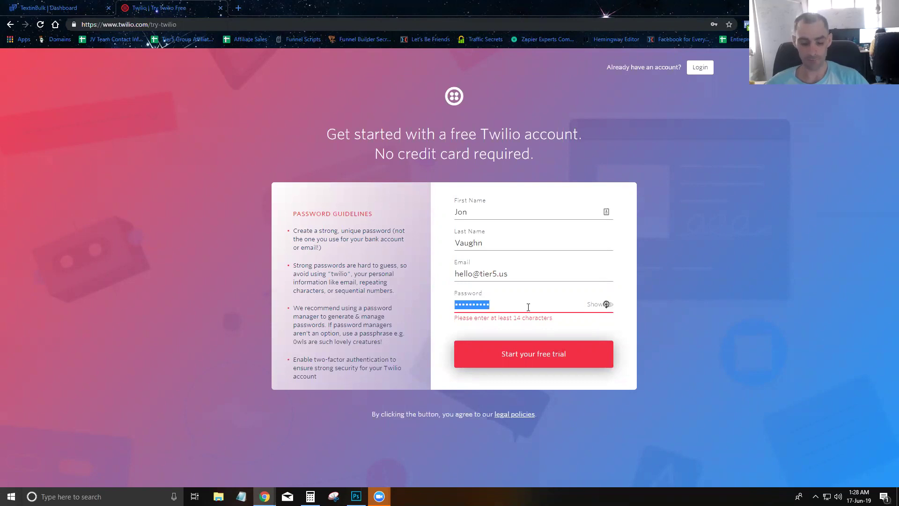
pyautogui.write('T')
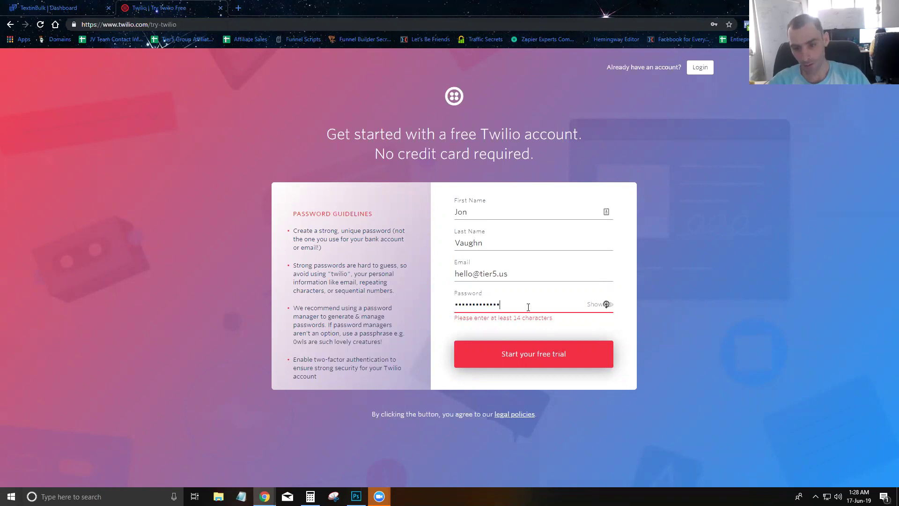
pyautogui.write('•')
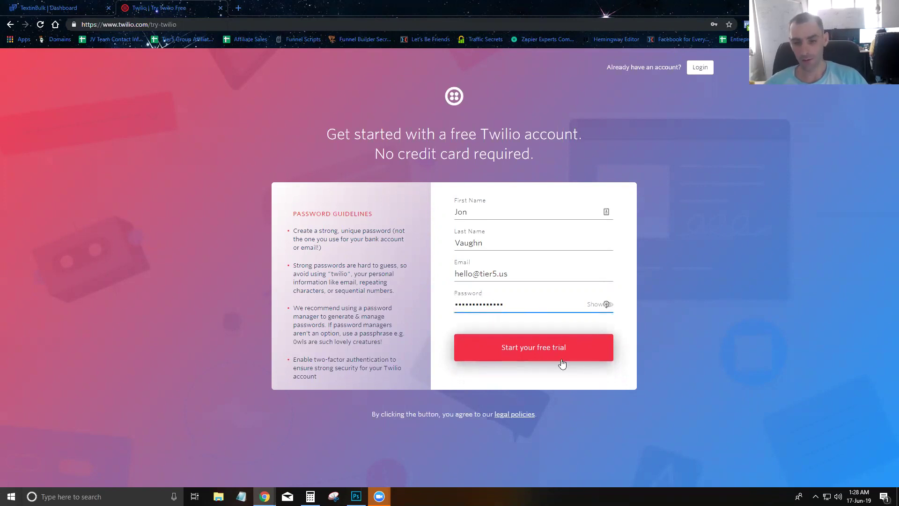
# Step: Submit the free-trial form and confirm the email from Twilio's verification message
pyautogui.click(557, 363)
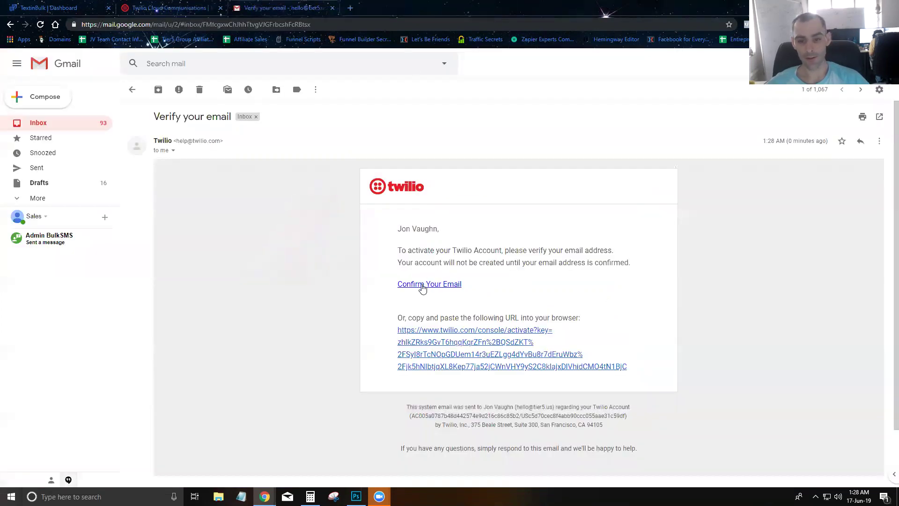
pyautogui.click(422, 284)
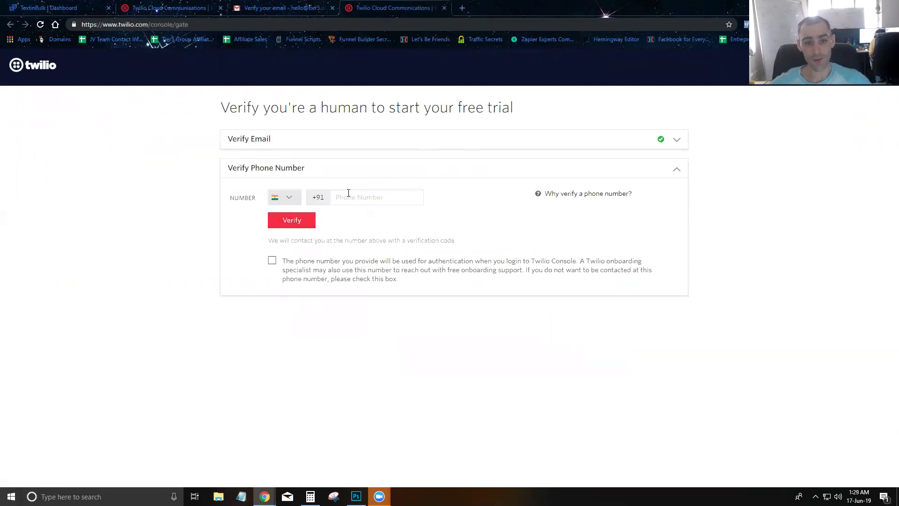
# Step: Set the phone country to United States and enter the phone number
pyautogui.click(292, 201)
pyautogui.scroll(-5, 317, 269)
pyautogui.scroll(-20, 317, 270)
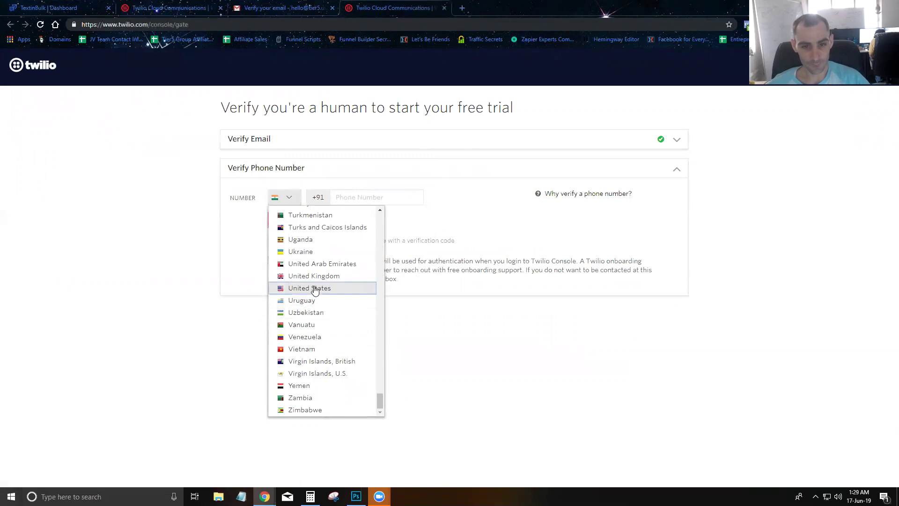
pyautogui.click(310, 288)
pyautogui.click(356, 192)
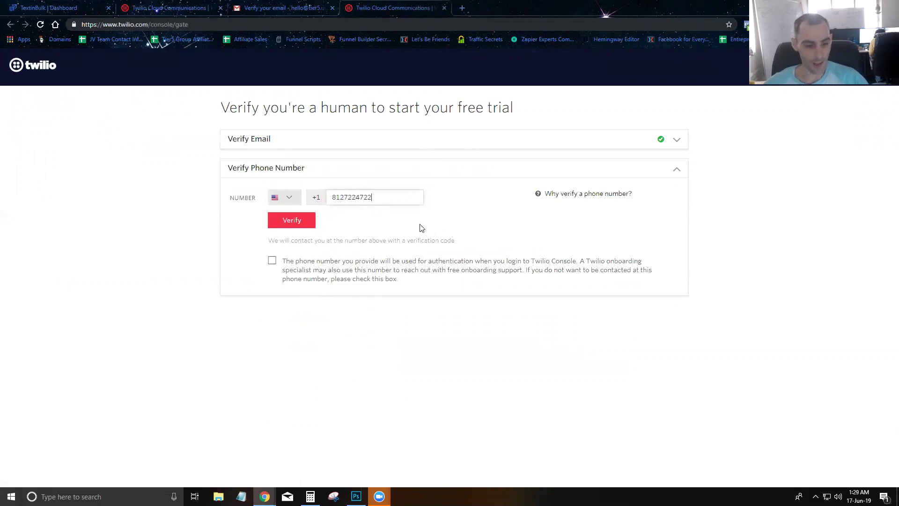
# Step: Launch and sign in to Skype, then request Twilio's verification call
pyautogui.click(11, 496)
pyautogui.write('skype')
pyautogui.press('Return')
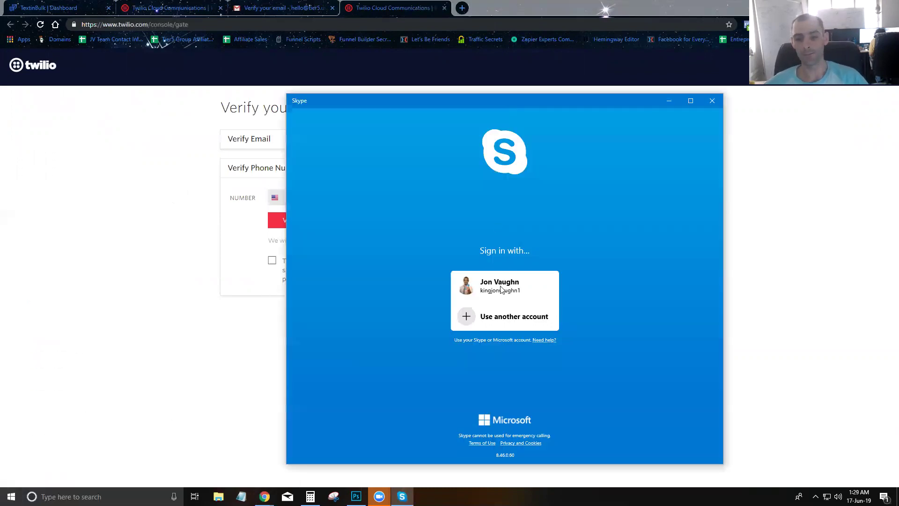
pyautogui.click(500, 290)
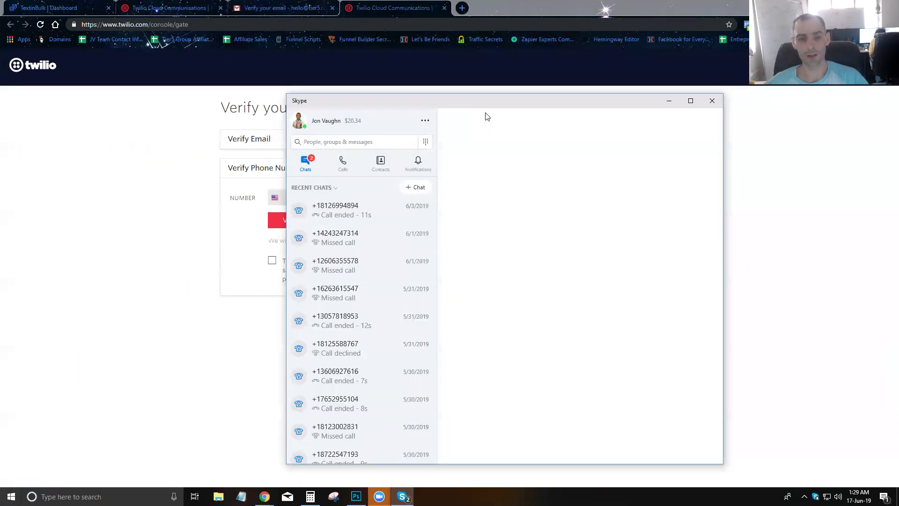
pyautogui.hotkey('alt', 'Tab')
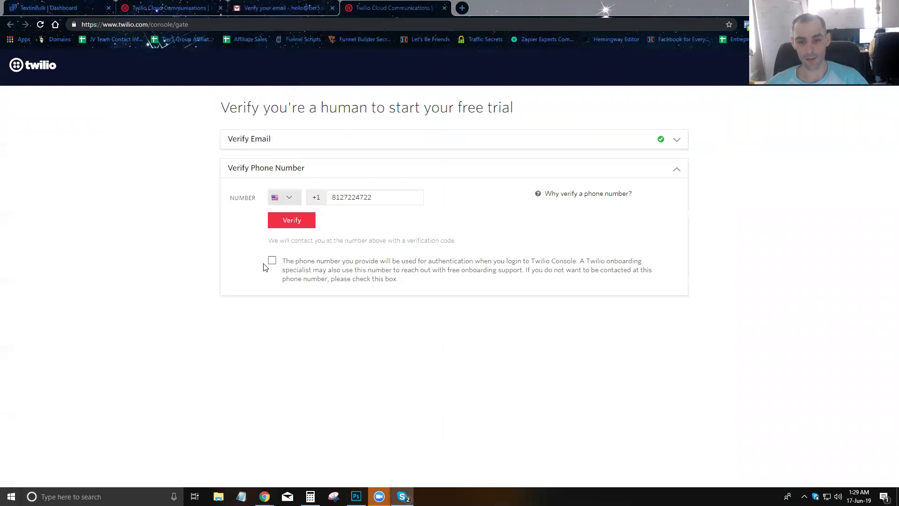
pyautogui.click(297, 222)
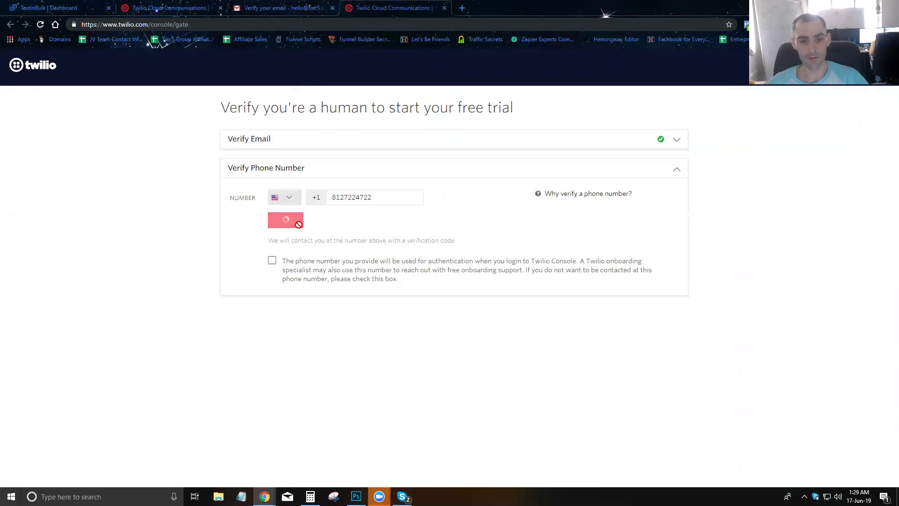
# Step: Switch to Skype and answer Twilio's incoming verification call
pyautogui.hotkey('alt', 'Tab')
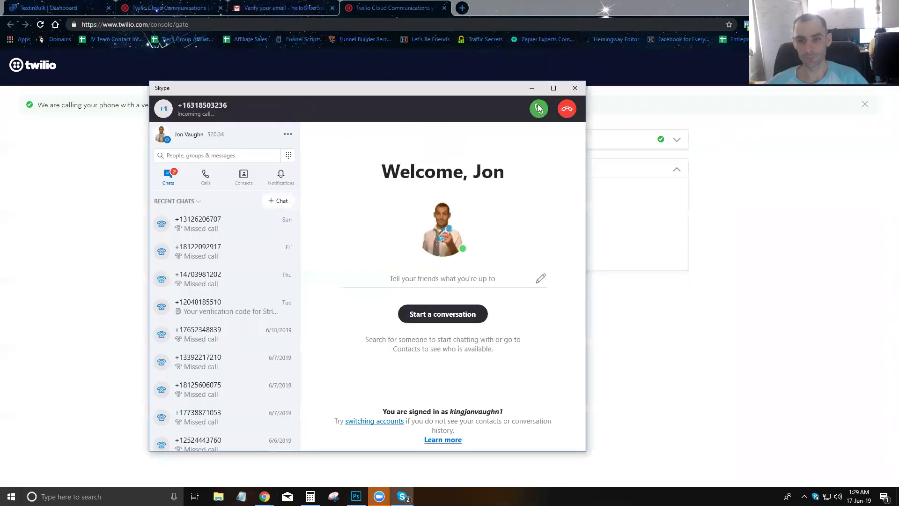
pyautogui.click(539, 108)
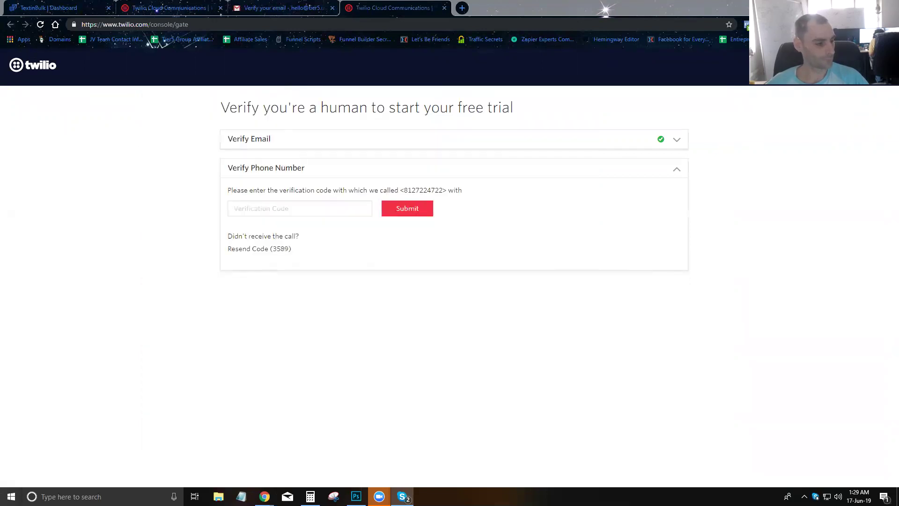
# Step: Enter the verification code heard on the call and submit it
pyautogui.click(280, 211)
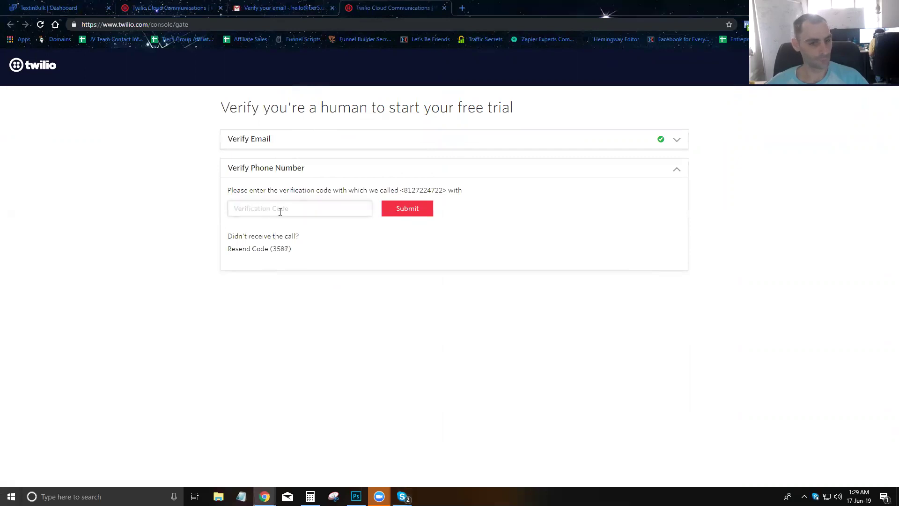
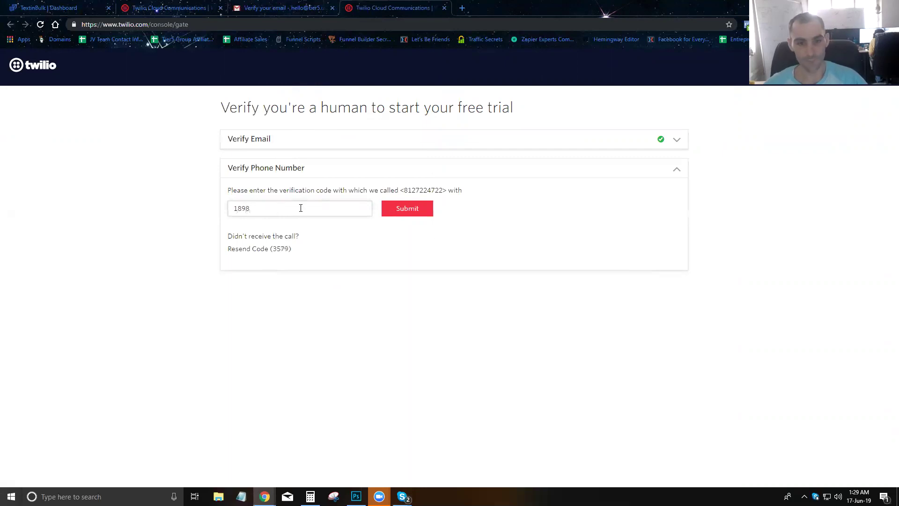
pyautogui.click(413, 213)
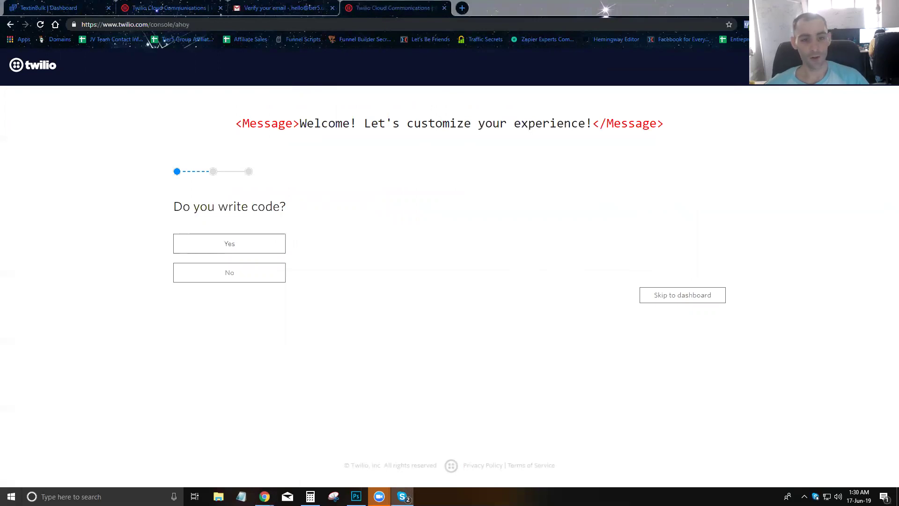
# Step: Skip customization to the Account Dashboard and dismiss the welcome and onboarding tips
pyautogui.click(688, 304)
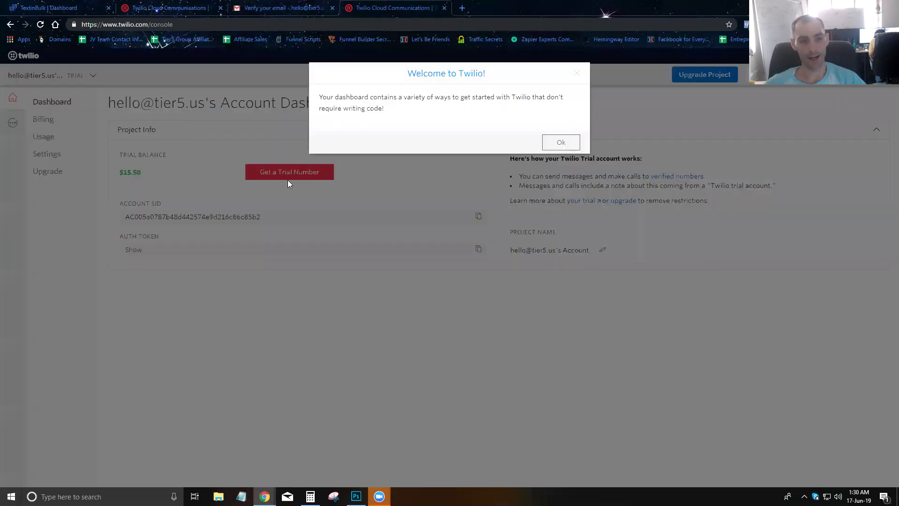
pyautogui.click(562, 143)
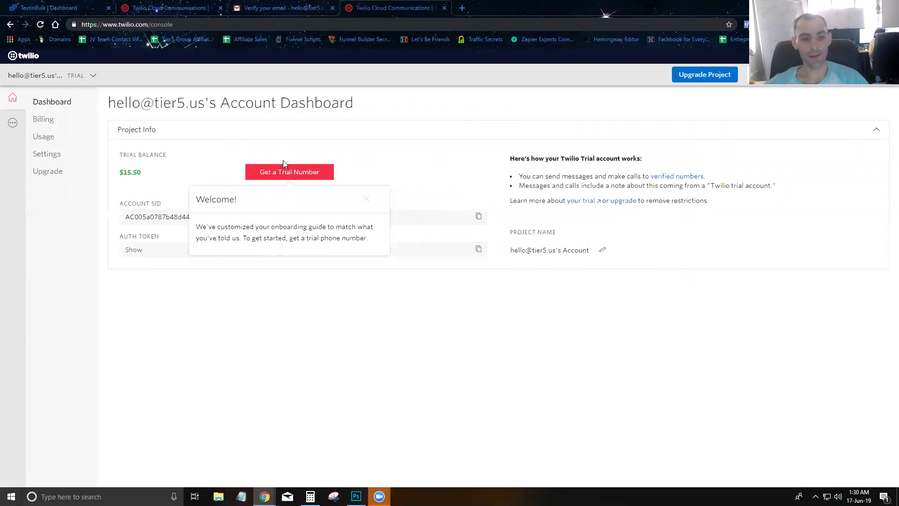
pyautogui.click(366, 199)
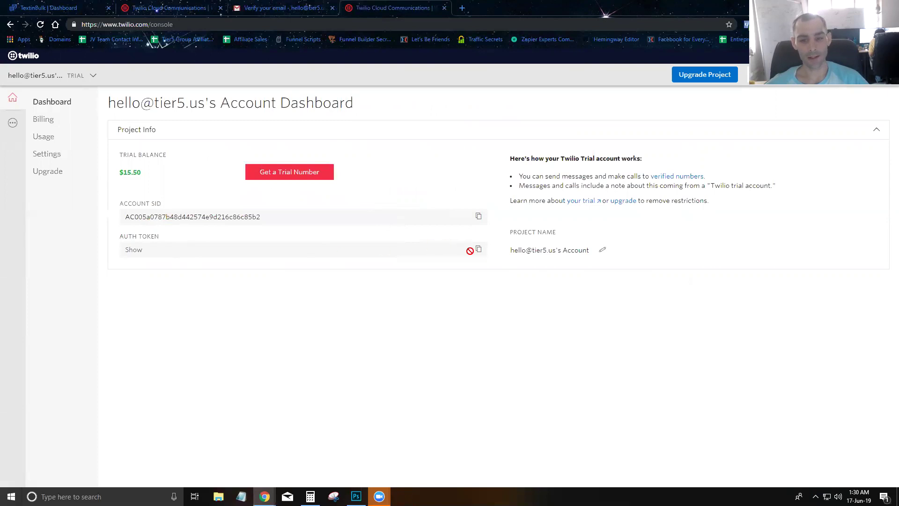
# Step: Reveal the auth token and copy the Account SID
pyautogui.click(136, 249)
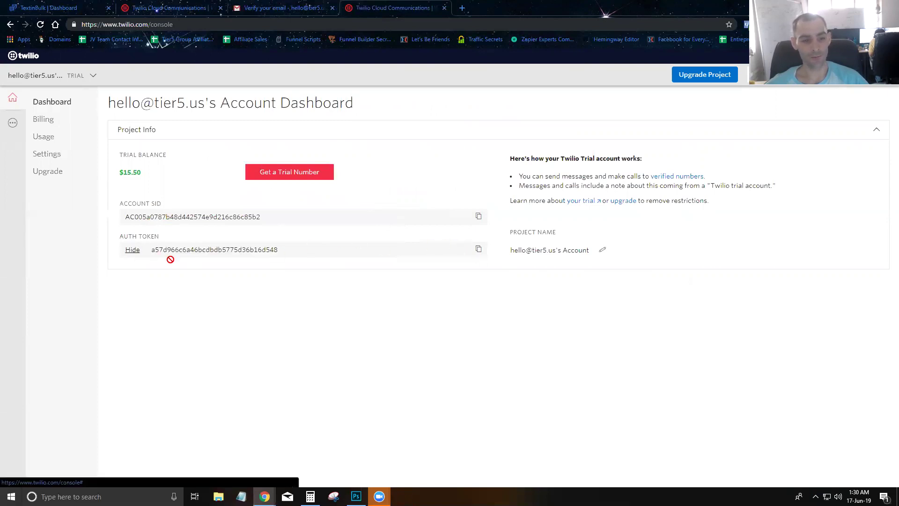
pyautogui.doubleClick(179, 217)
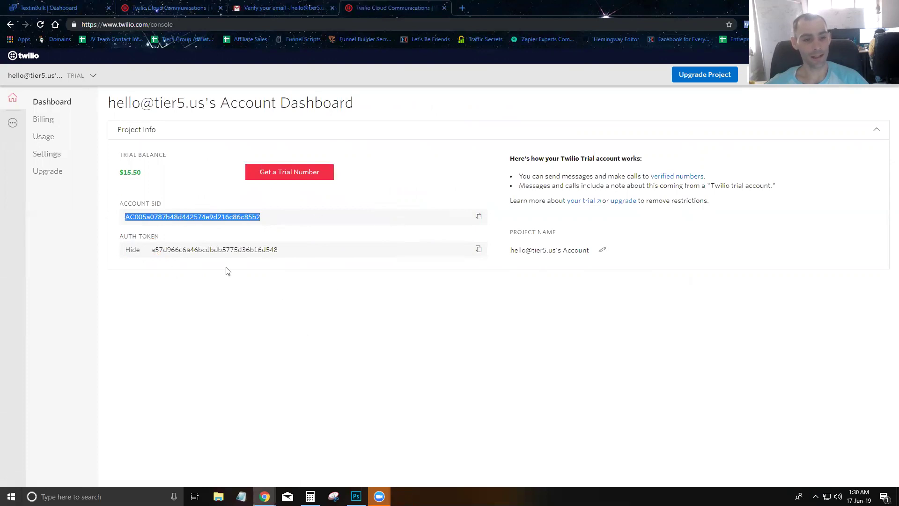
pyautogui.click(478, 216)
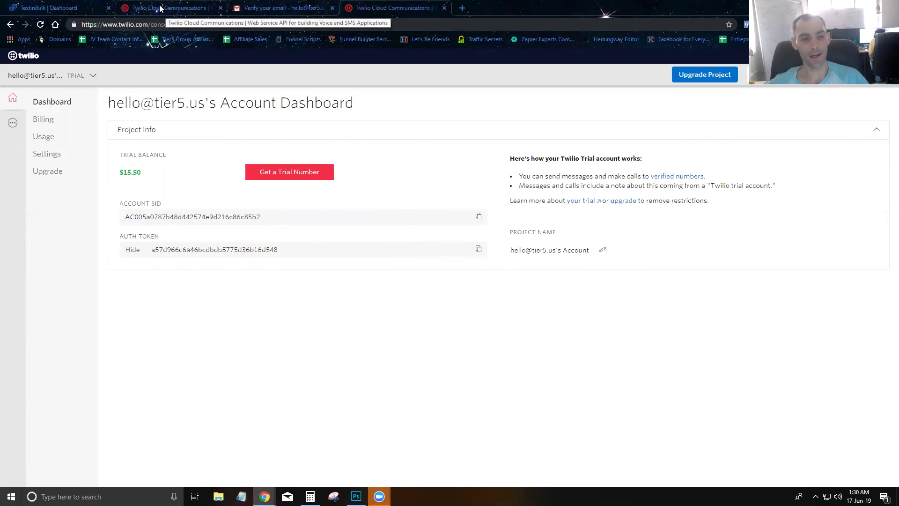
# Step: Paste the Twilio Account SID as Sender ID in TextInBulk's Twilio settings
pyautogui.click(68, 8)
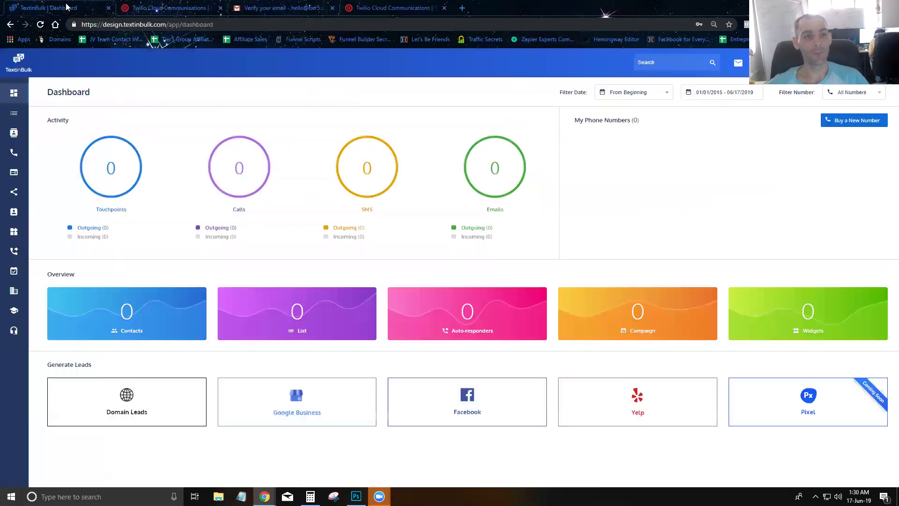
pyautogui.click(880, 62)
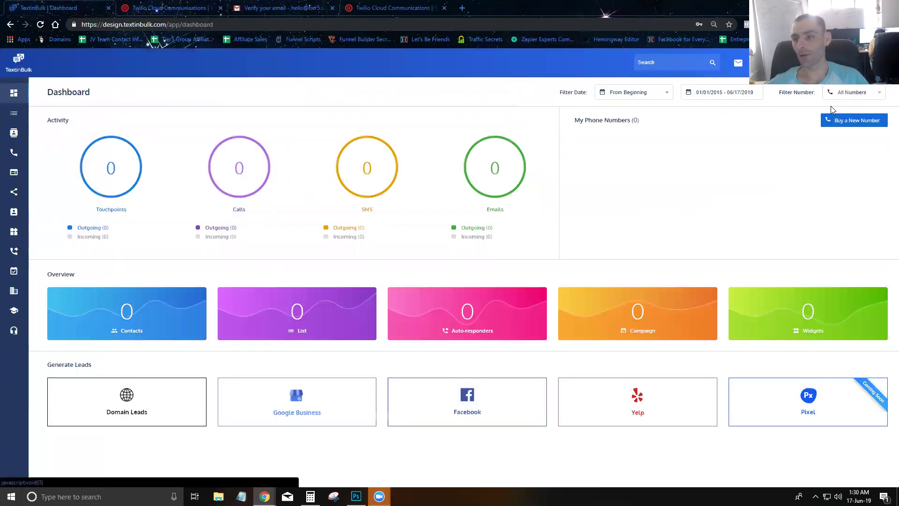
pyautogui.click(846, 99)
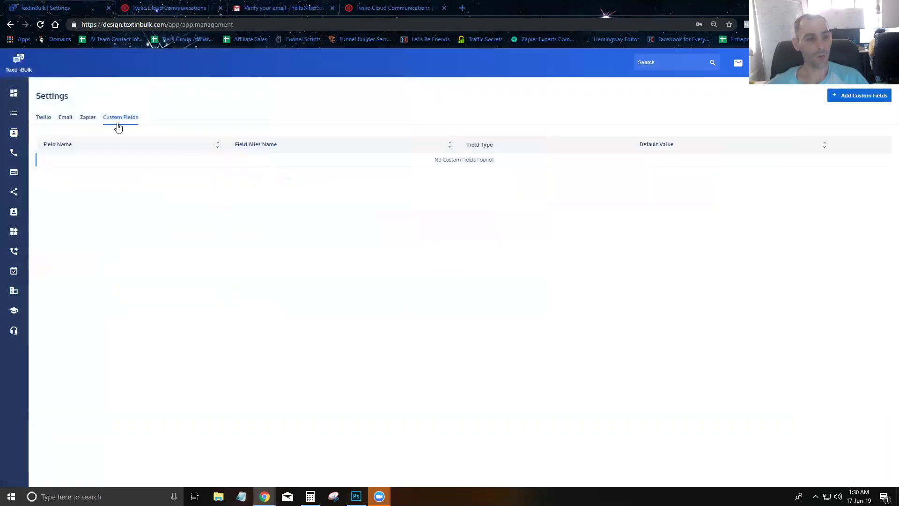
pyautogui.click(43, 123)
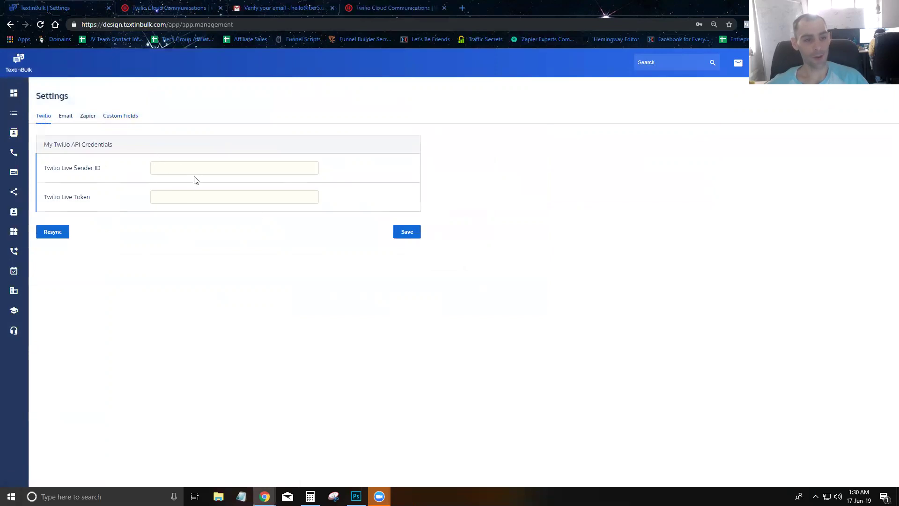
pyautogui.hotkey('ctrl', 'v')
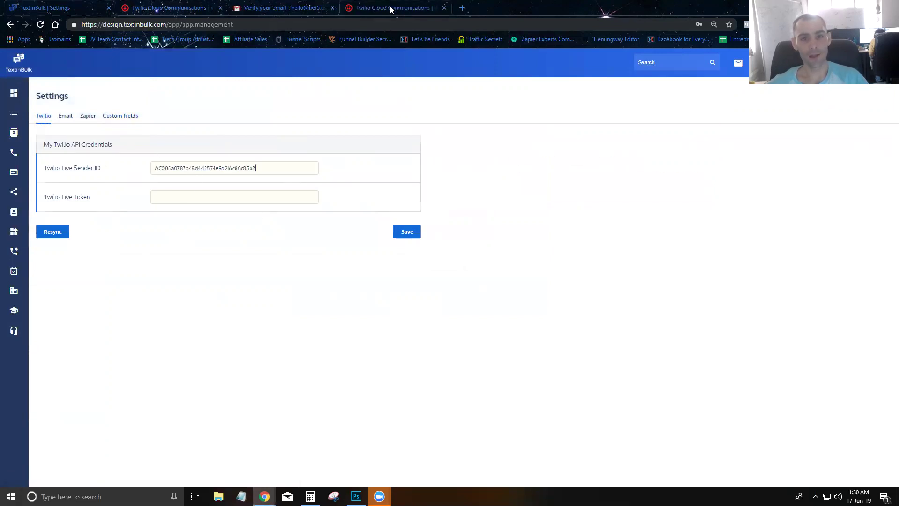
# Step: Paste the Twilio auth token as Live Token, save, and return to the Dashboard
pyautogui.click(389, 8)
pyautogui.moveTo(359, 13); pyautogui.dragTo(297, 12)
pyautogui.click(478, 249)
pyautogui.click(47, 8)
pyautogui.click(174, 195)
pyautogui.hotkey('ctrl', 'v')
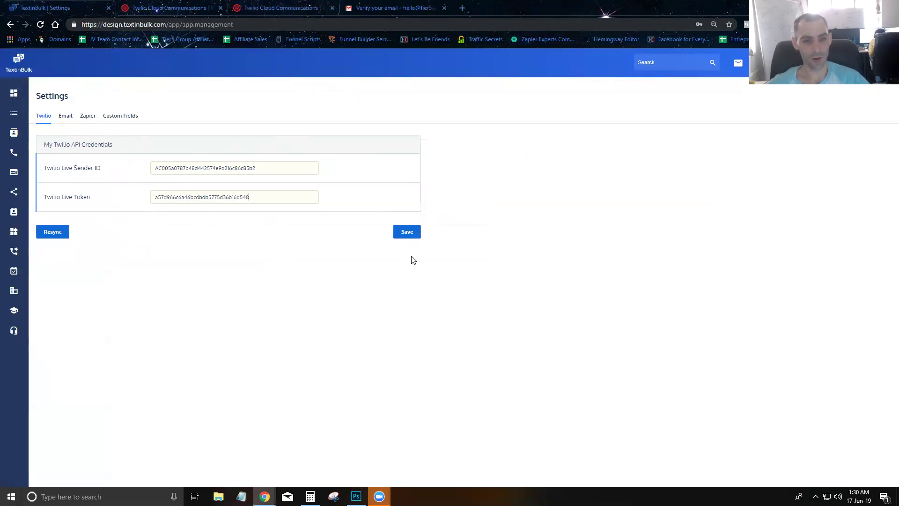
pyautogui.click(408, 233)
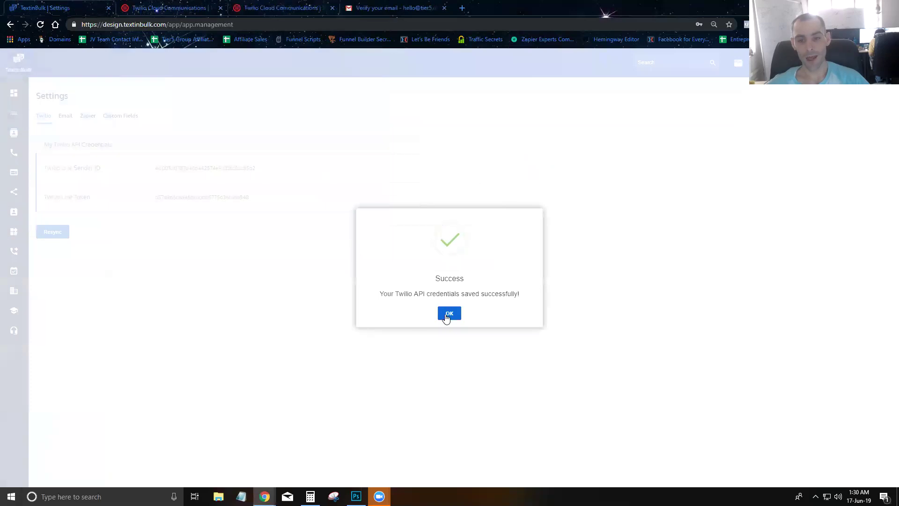
pyautogui.click(452, 317)
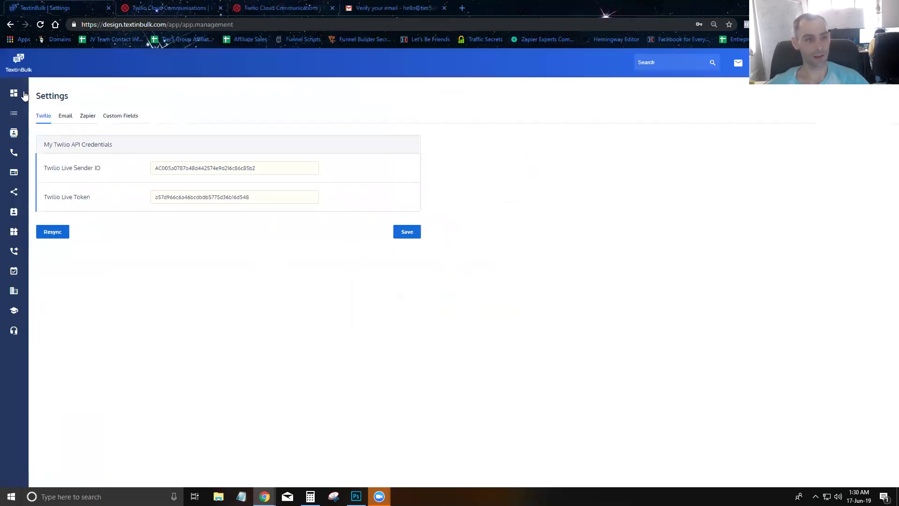
pyautogui.click(14, 93)
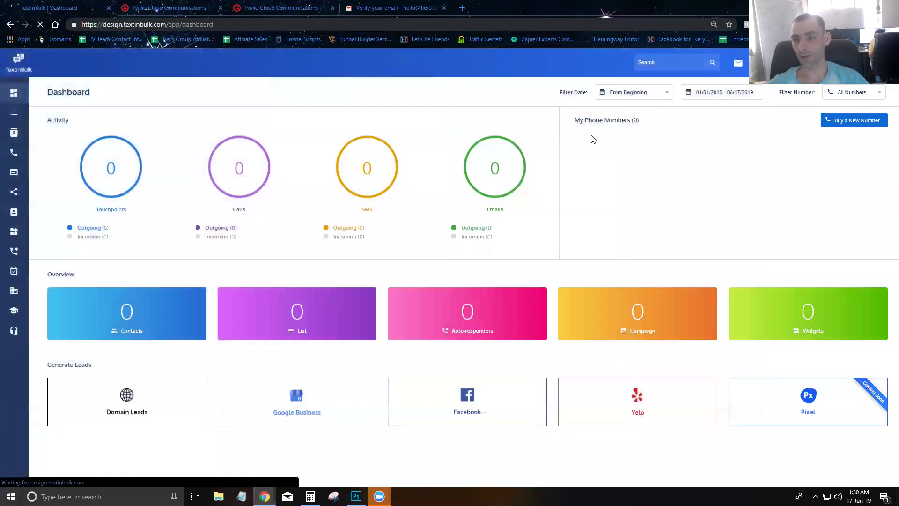
# Step: From Billing, choose PayPal as the upgrade payment method and start PayPal checkout
pyautogui.click(184, 9)
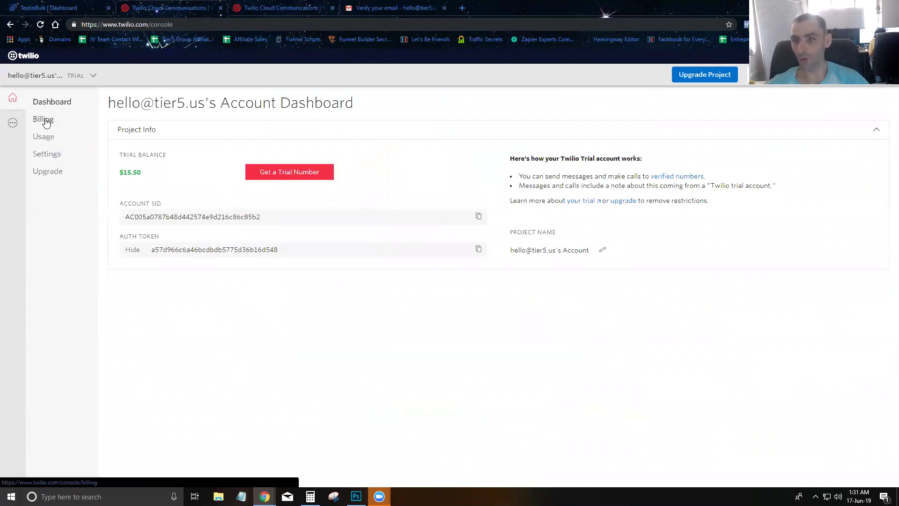
pyautogui.click(44, 120)
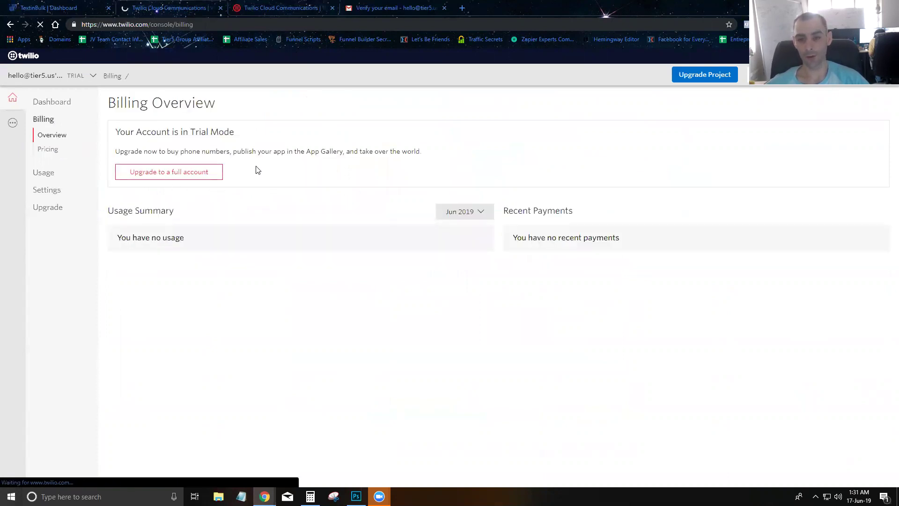
pyautogui.scroll(-1, 422, 164)
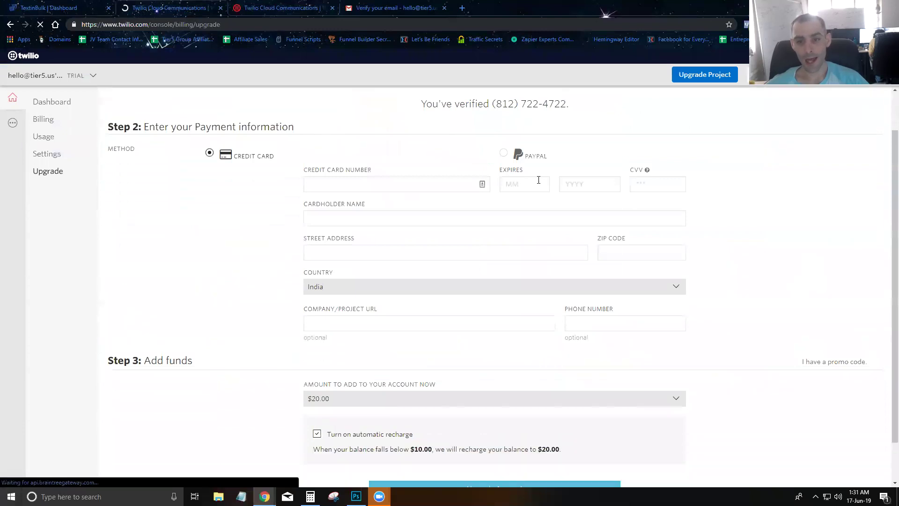
pyautogui.click(501, 153)
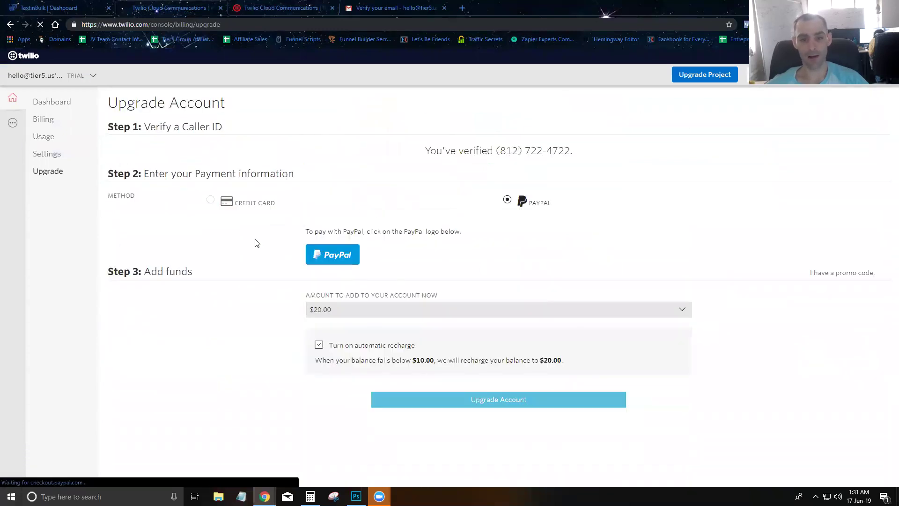
pyautogui.click(341, 257)
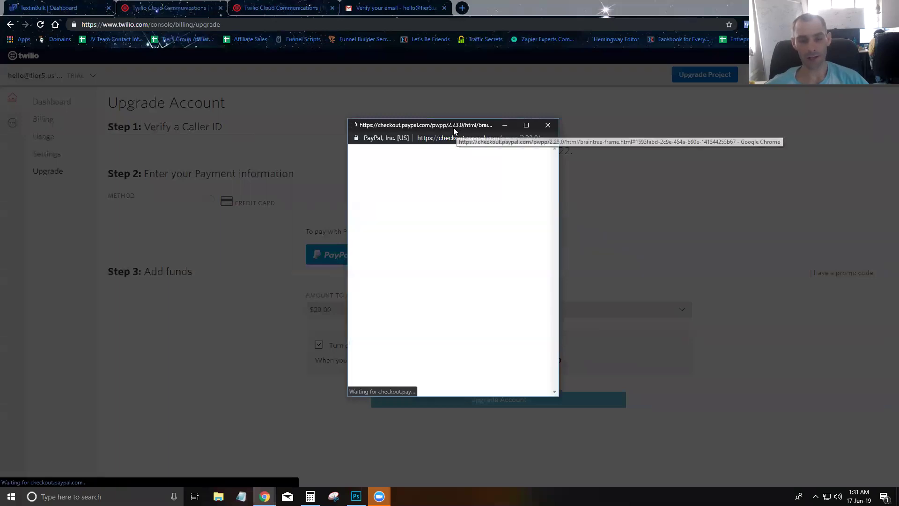
# Step: Log in to PayPal with the account password and approve paying from the bank account
pyautogui.moveTo(454, 127); pyautogui.dragTo(403, 101)
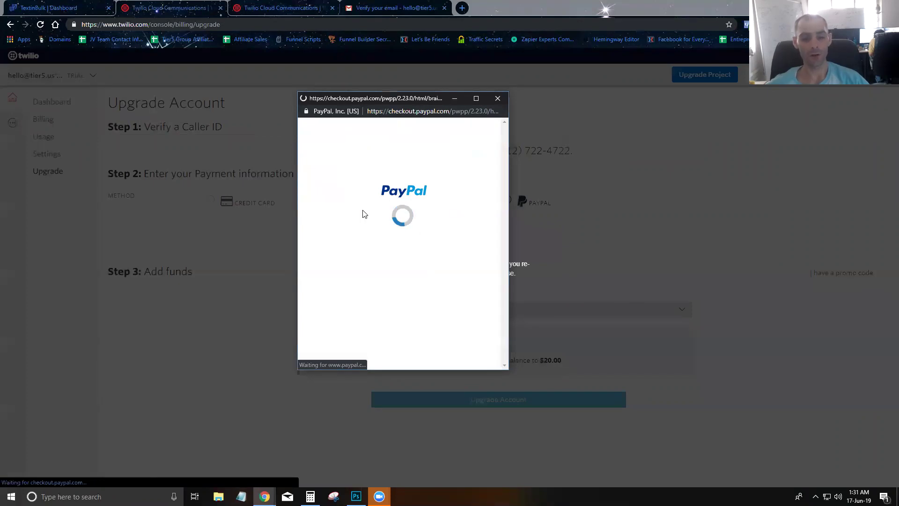
pyautogui.click(387, 251)
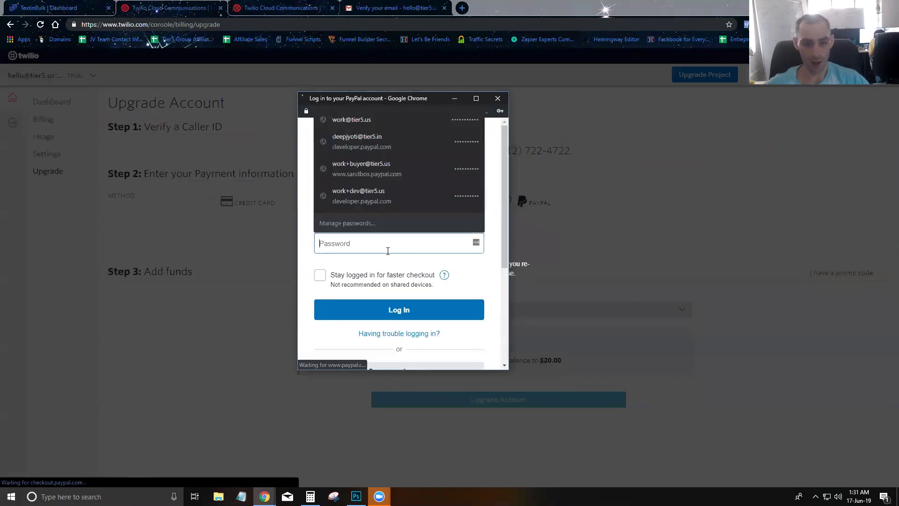
pyautogui.write('•••••')
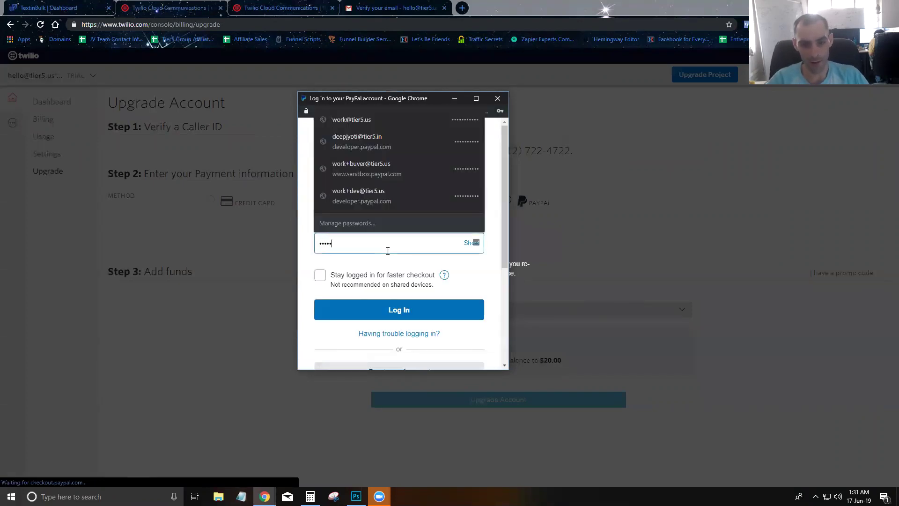
pyautogui.write('••••')
pyautogui.click(475, 302)
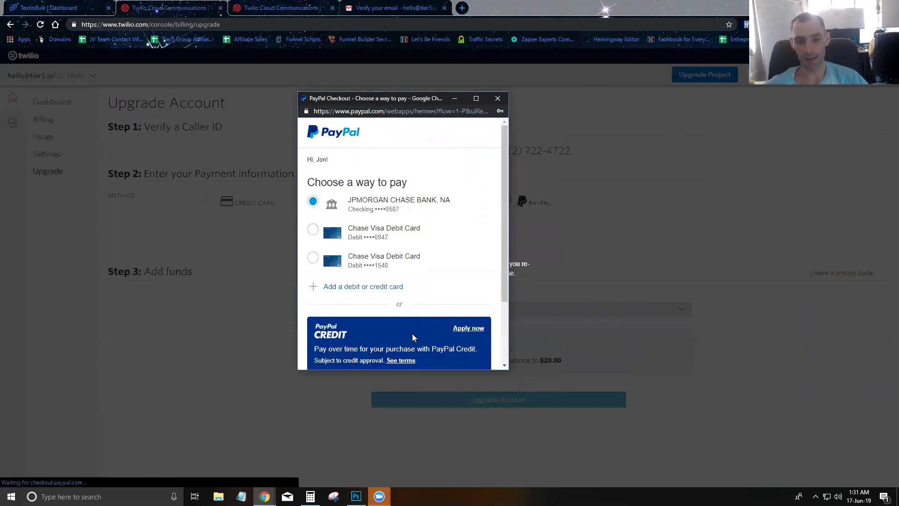
pyautogui.scroll(-2, 398, 281)
pyautogui.click(406, 311)
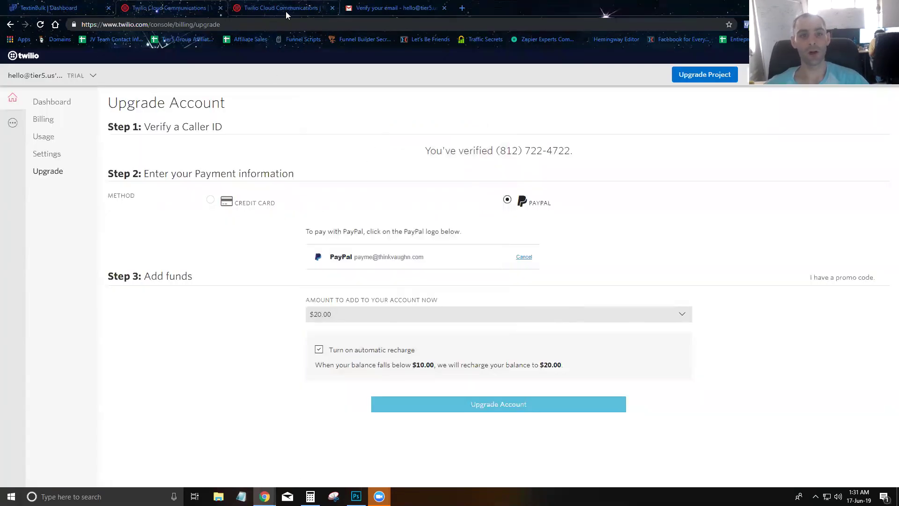
# Step: Search Google for 'twilio pricing' and open the Twilio Pricing result in a new tab
pyautogui.click(158, 25)
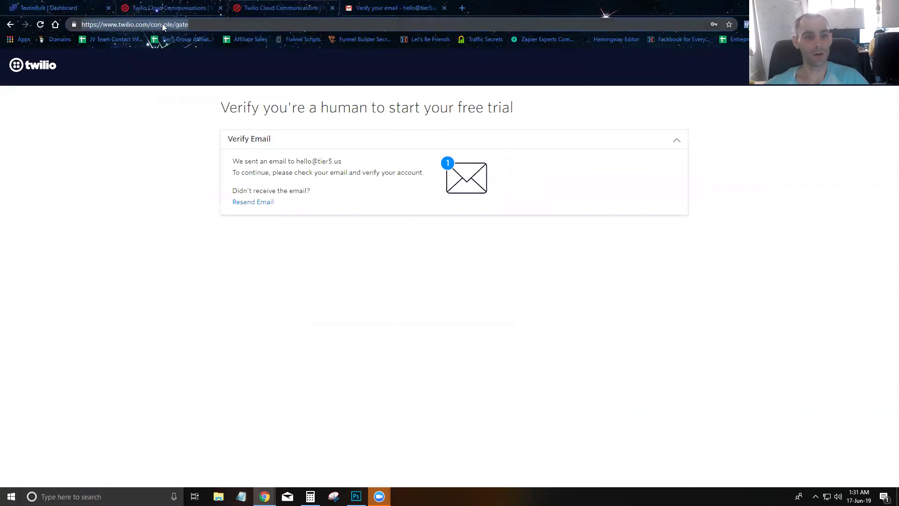
pyautogui.write('twilio')
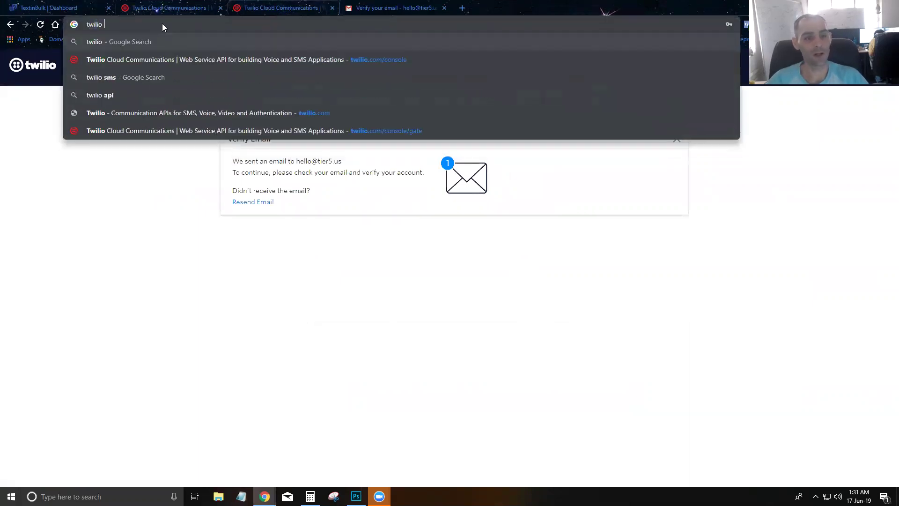
pyautogui.write(' pricing')
pyautogui.press('Return')
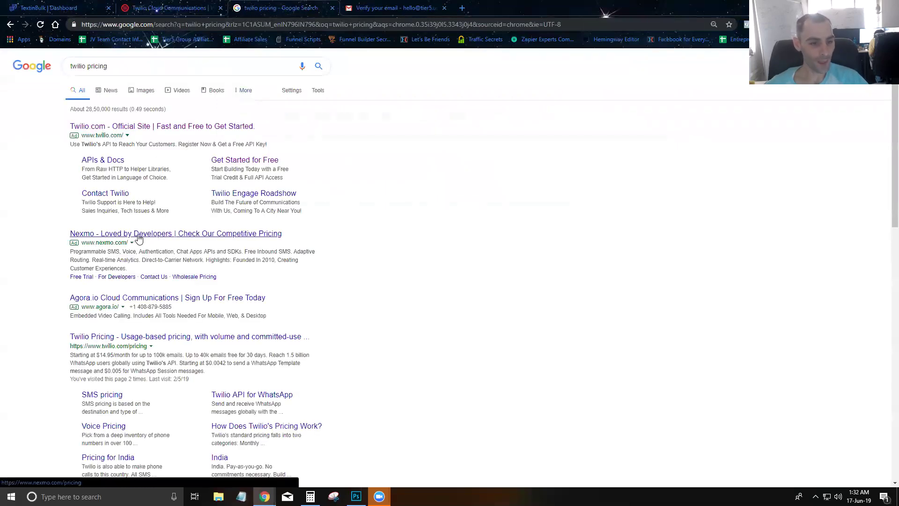
pyautogui.scroll(-1, 140, 281)
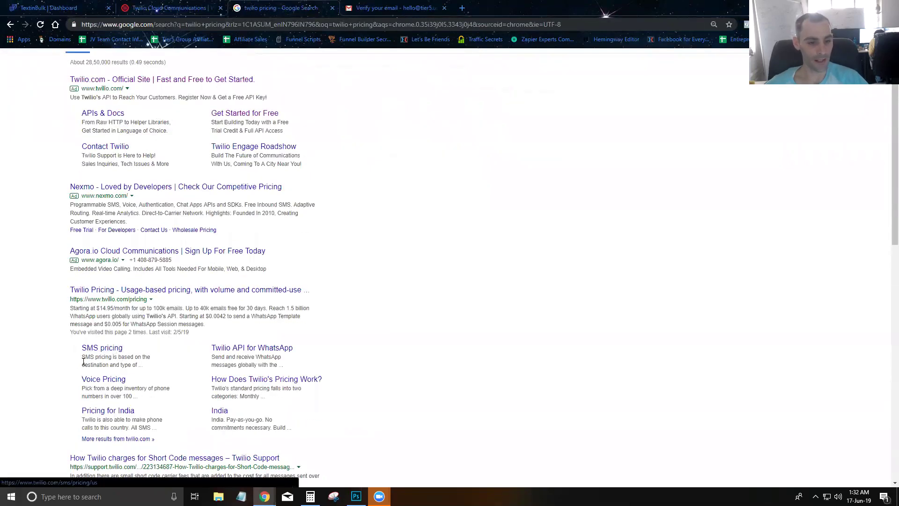
pyautogui.scroll(-1, 110, 344)
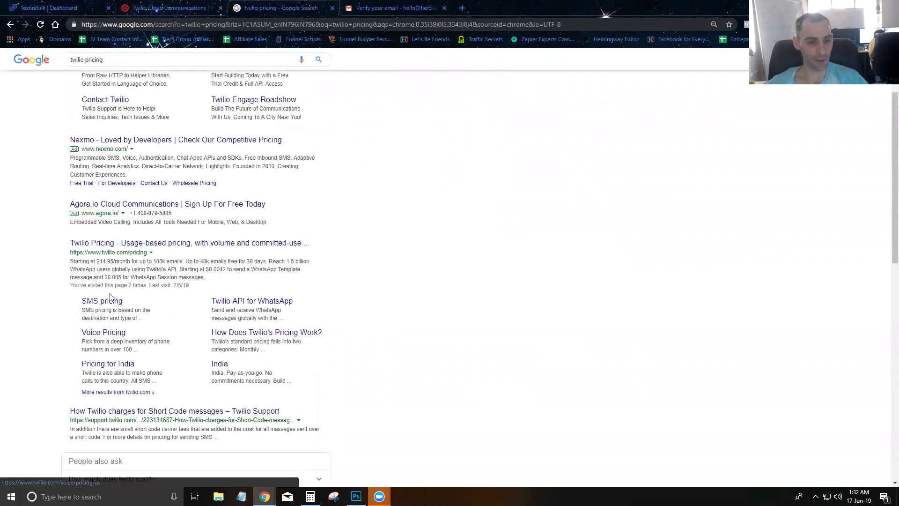
pyautogui.rightClick(144, 246)
pyautogui.click(168, 253)
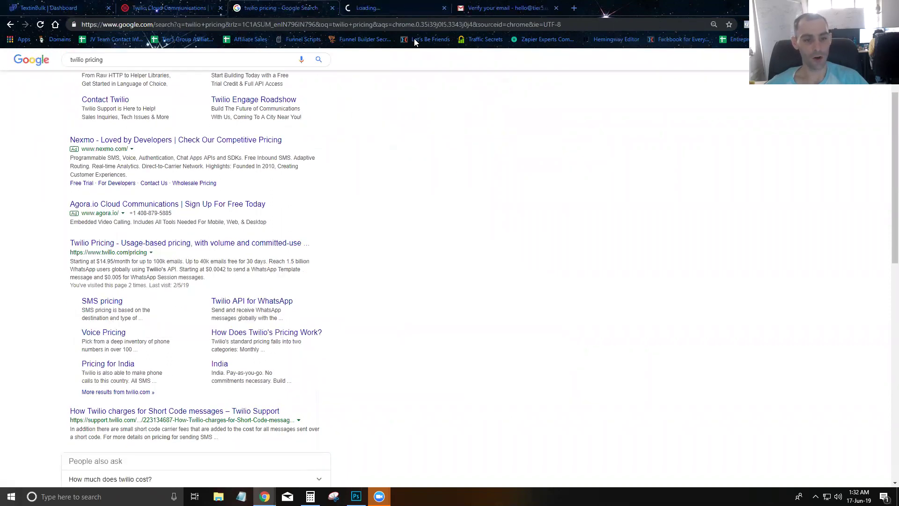
# Step: Check Twilio's starting prices (SMS $0.0075/message, Voice $0.0085/min), then return to the TextInBulk dashboard
pyautogui.click(448, 9)
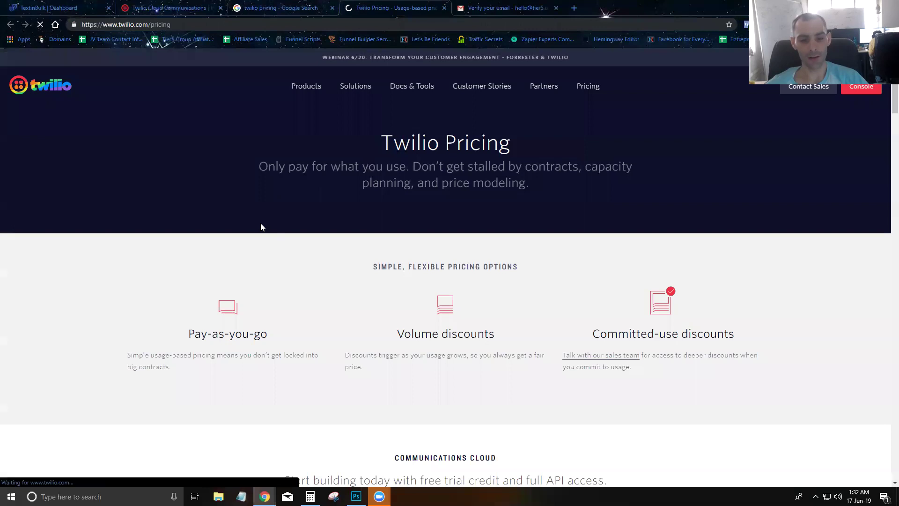
pyautogui.scroll(-2, 260, 222)
pyautogui.scroll(-6, 251, 235)
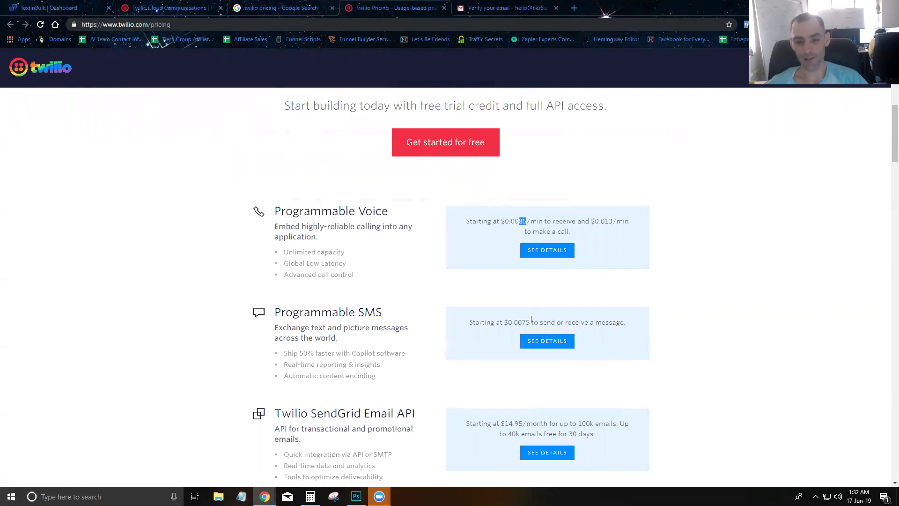
pyautogui.moveTo(530, 322); pyautogui.dragTo(525, 322)
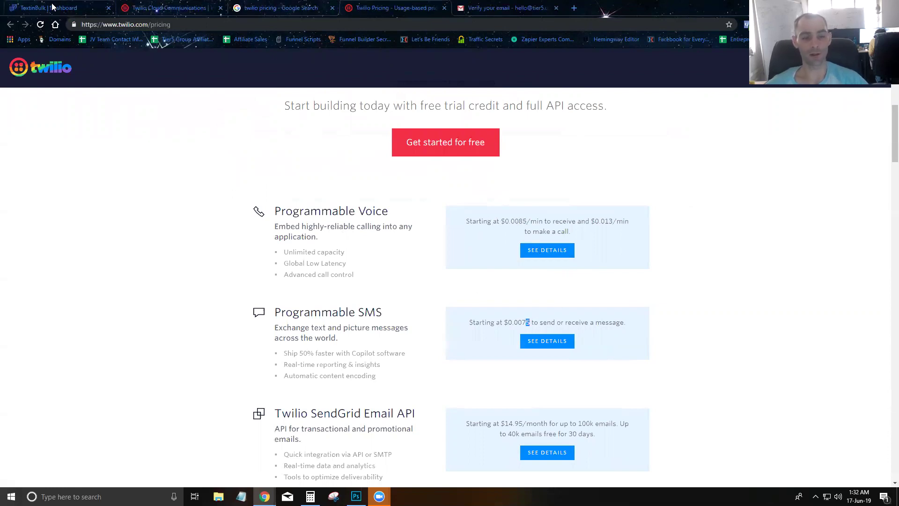
pyautogui.click(52, 7)
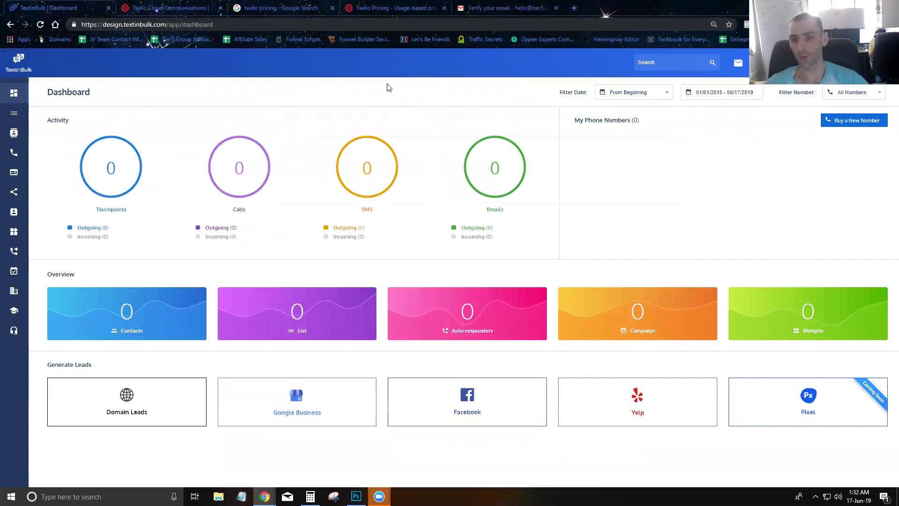
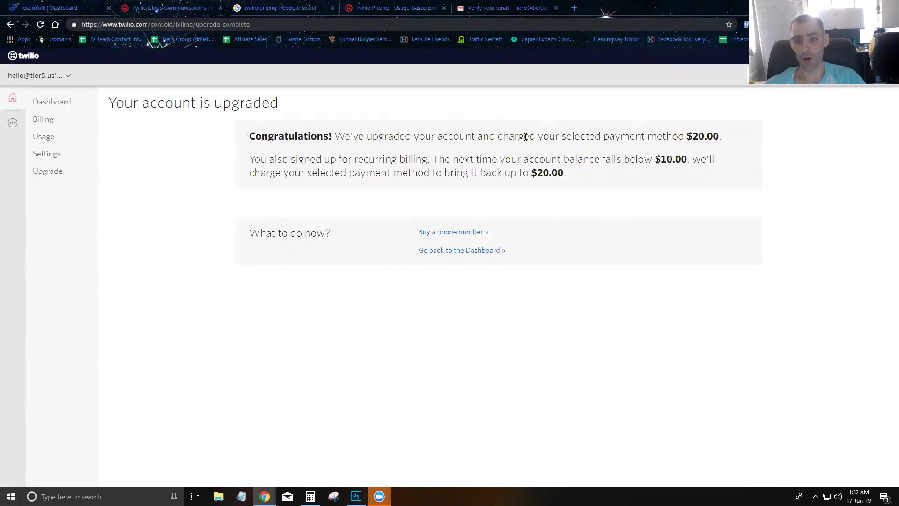
# Step: Check the $20.00 balance and Account SID on the Twilio dashboard, then return to TextInBulk
pyautogui.click(52, 102)
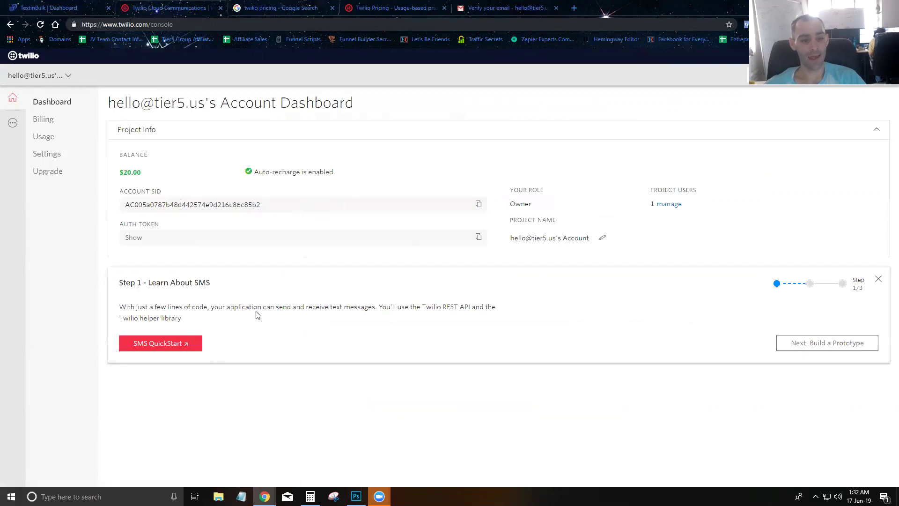
pyautogui.click(56, 8)
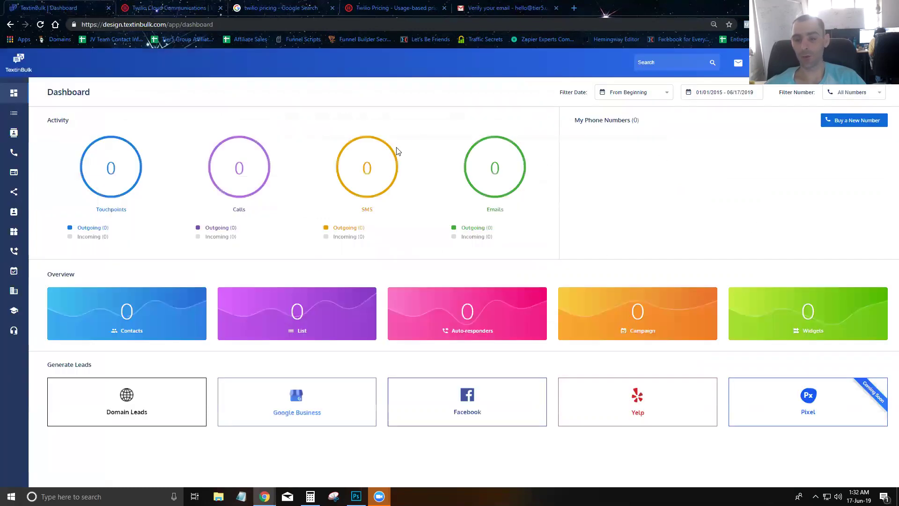
pyautogui.click(151, 8)
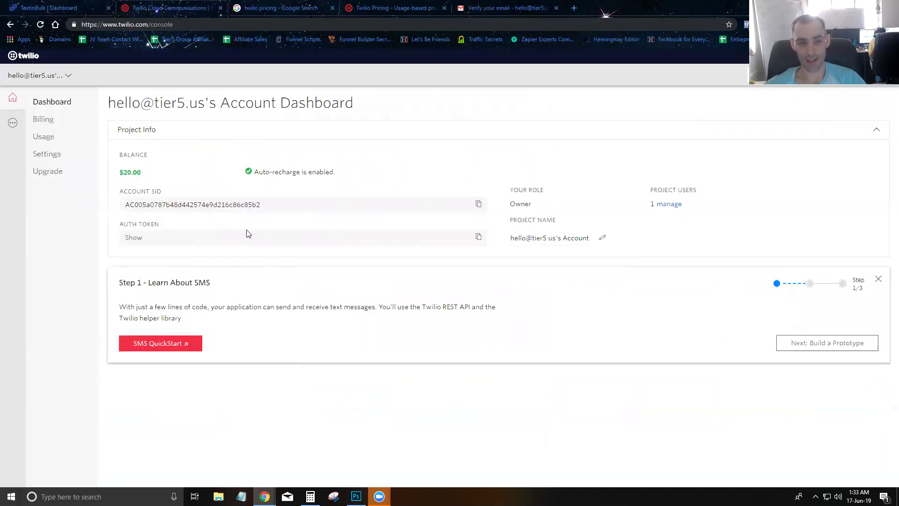
pyautogui.click(17, 7)
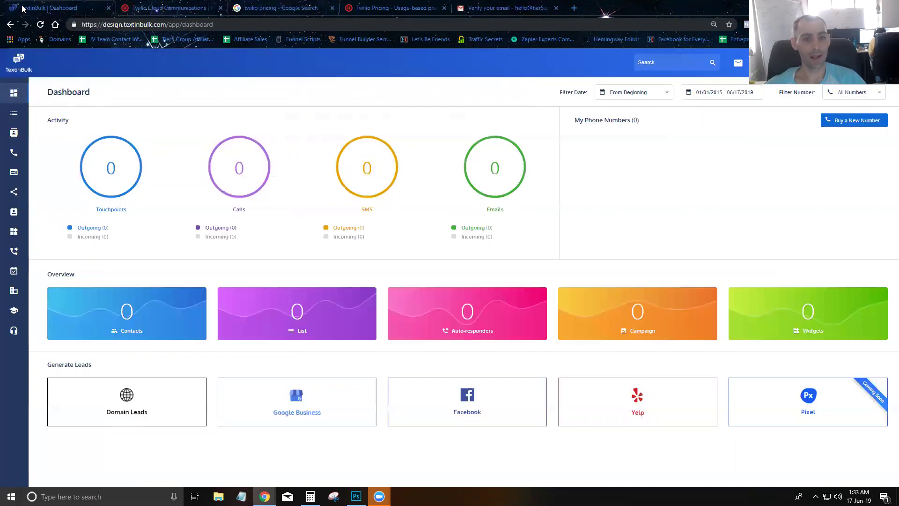
pyautogui.click(843, 97)
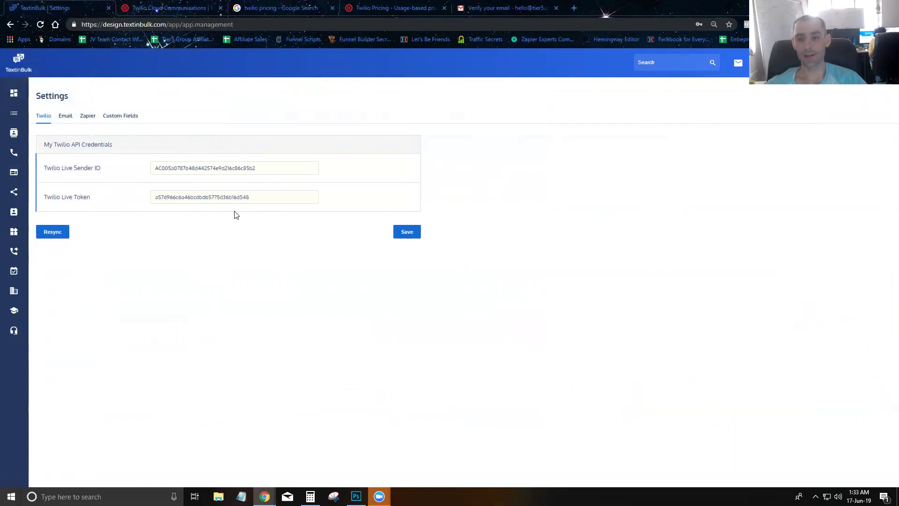
pyautogui.click(171, 8)
pyautogui.hotkey('ctrl', 'shift', 'Tab')
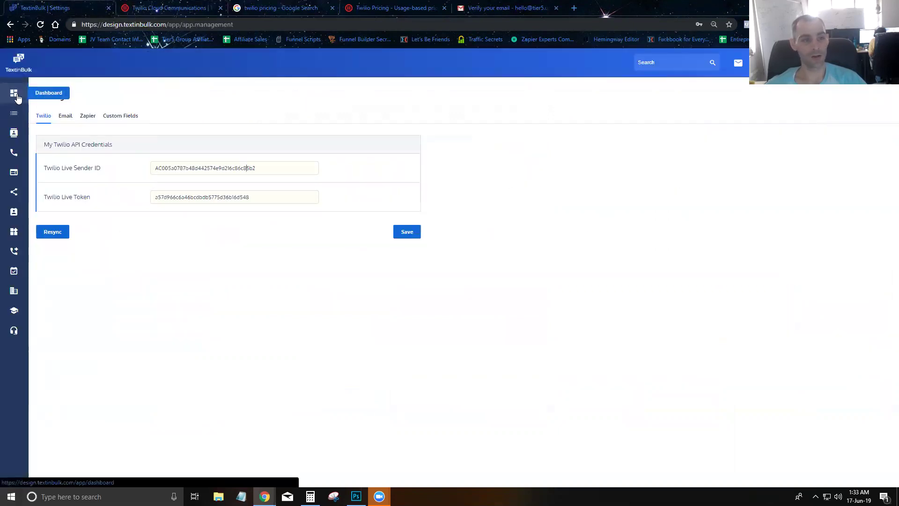
pyautogui.click(16, 96)
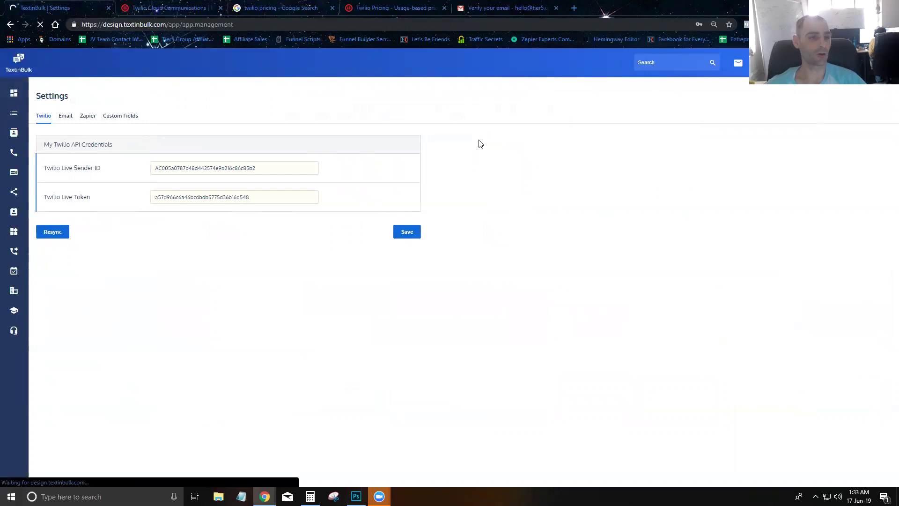